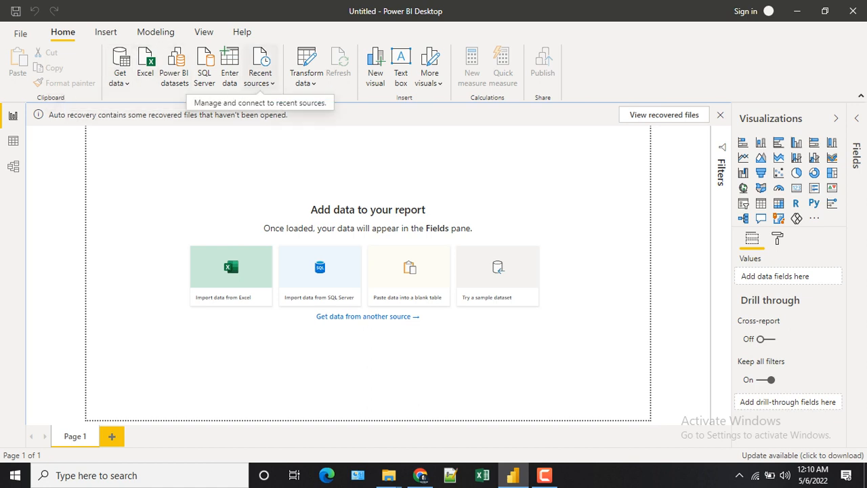
# - Start a new data connection using the Folder source from the full list of data sources
pyautogui.click(119, 78)
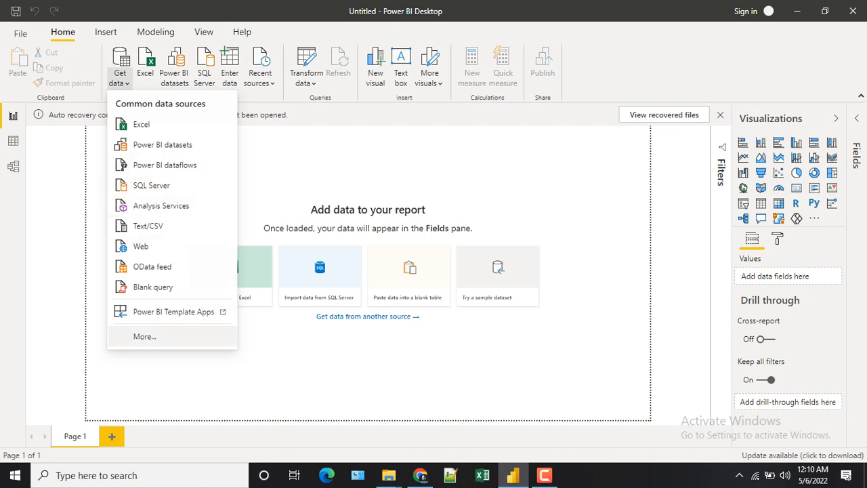
pyautogui.click(144, 337)
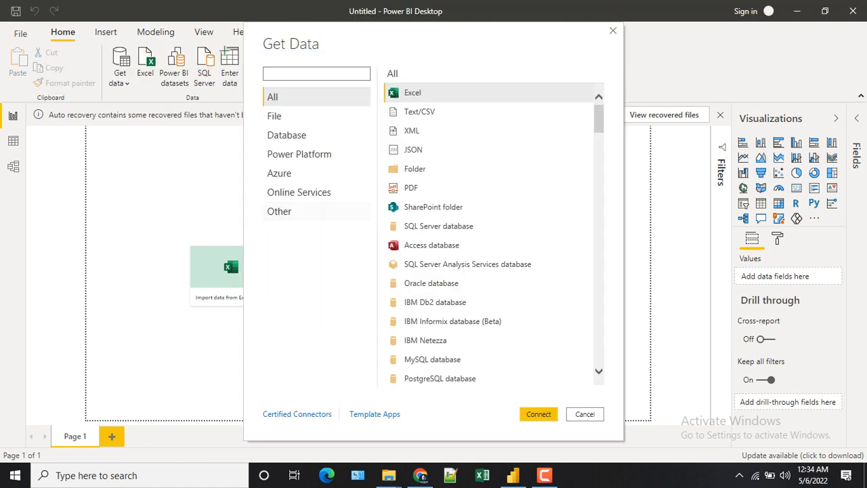
pyautogui.click(410, 173)
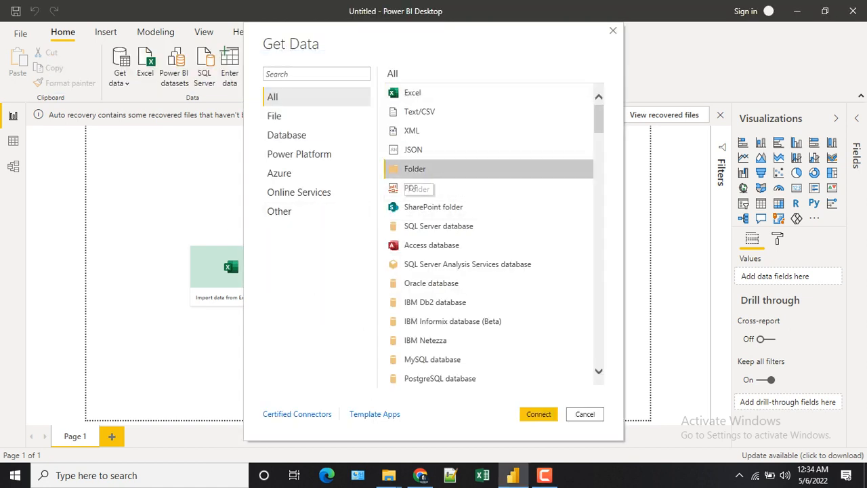
pyautogui.click(539, 414)
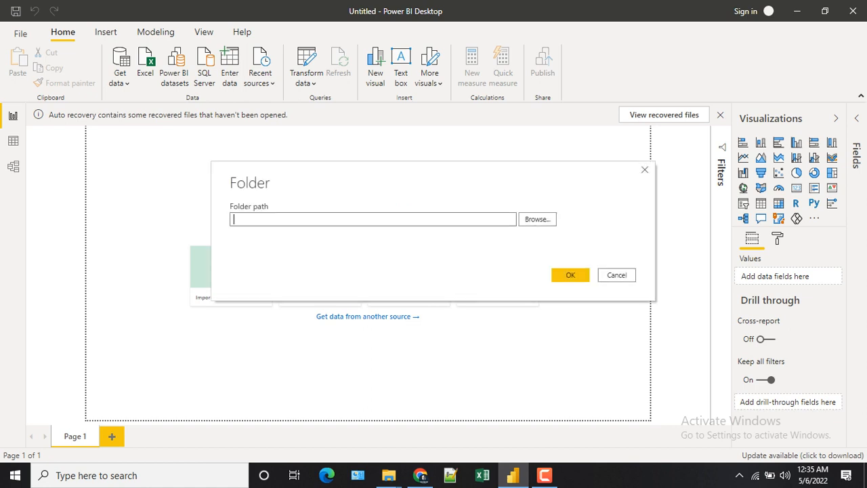
# - Browse for the source folder and select CounterStrike inside the PowerBI folder of Documents
pyautogui.click(538, 218)
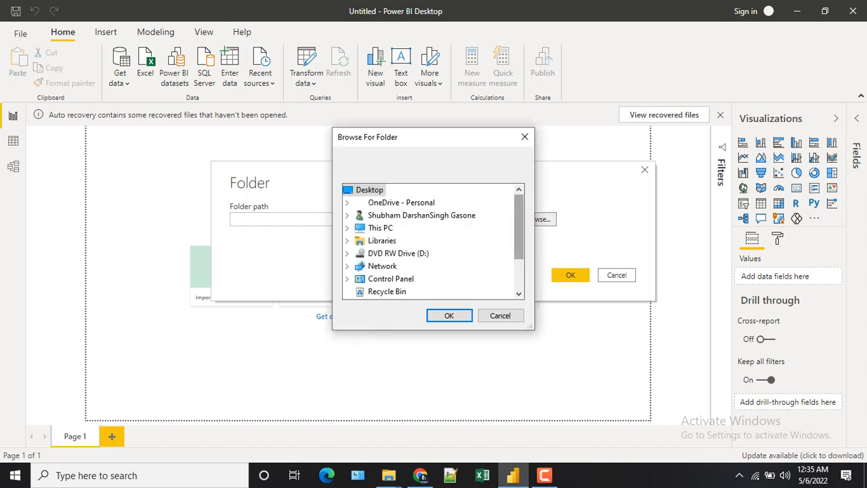
pyautogui.scroll(-1, 434, 241)
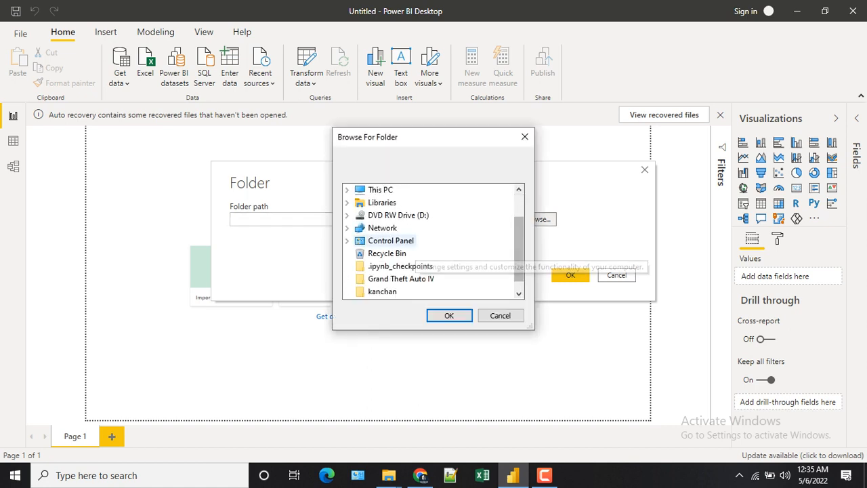
pyautogui.scroll(1, 406, 241)
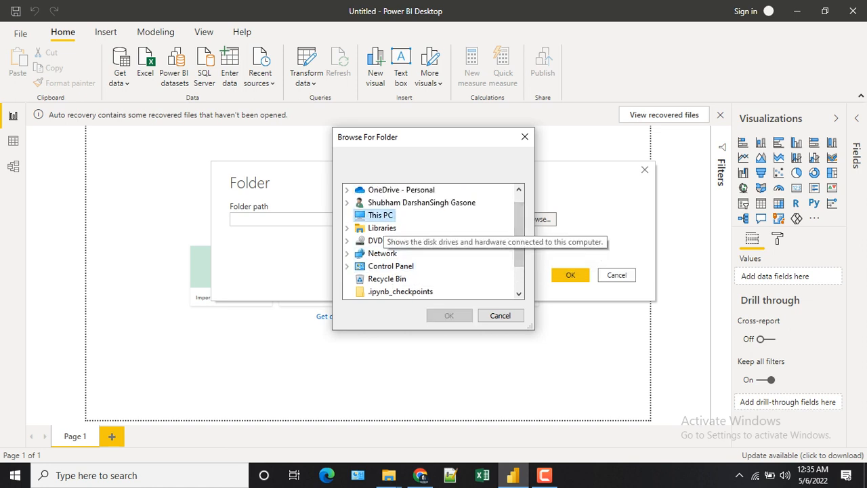
pyautogui.doubleClick(380, 215)
pyautogui.doubleClick(399, 228)
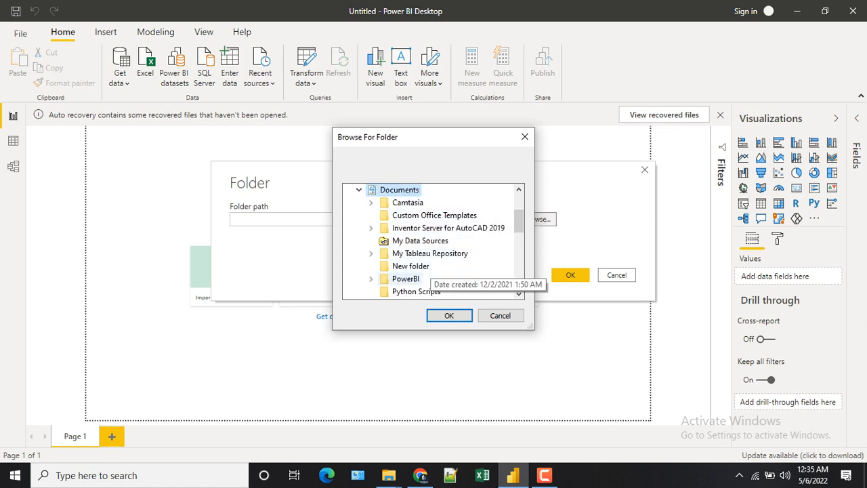
pyautogui.doubleClick(407, 278)
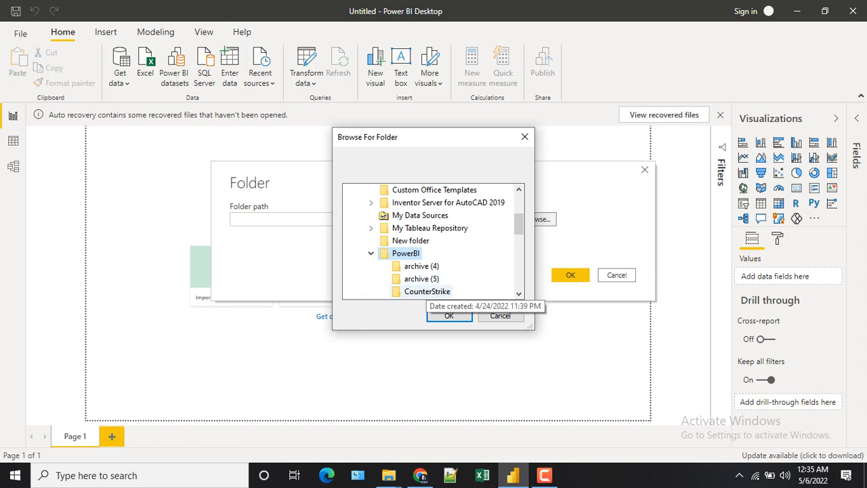
pyautogui.click(427, 292)
pyautogui.moveTo(519, 224); pyautogui.dragTo(519, 229)
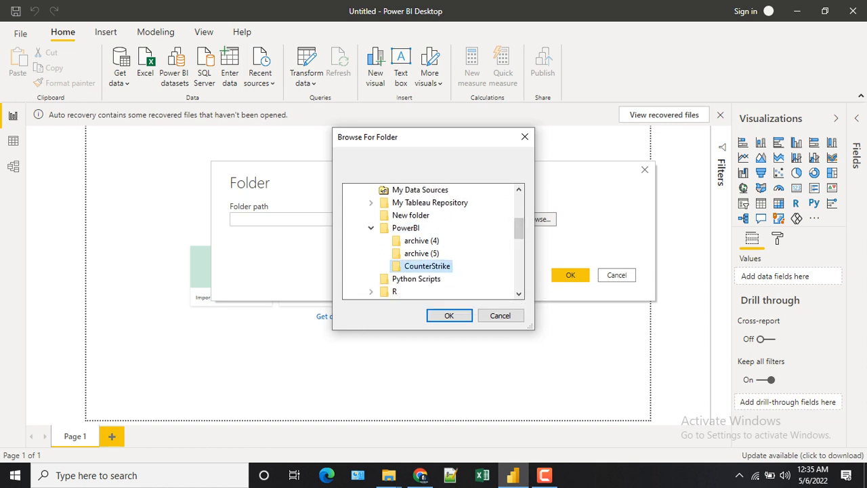
pyautogui.click(450, 316)
# - Check the CounterStrike folder's files in File Explorer, then return to Power BI Desktop and confirm that folder as the source
pyautogui.moveTo(390, 475)
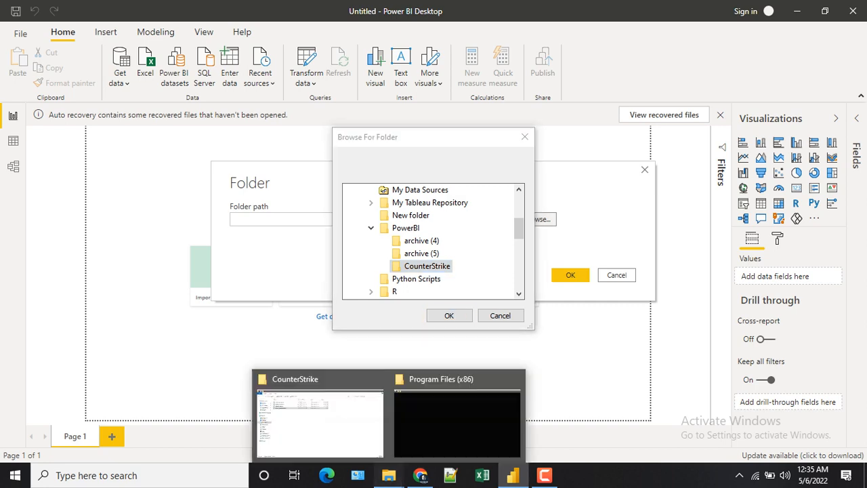
pyautogui.click(318, 414)
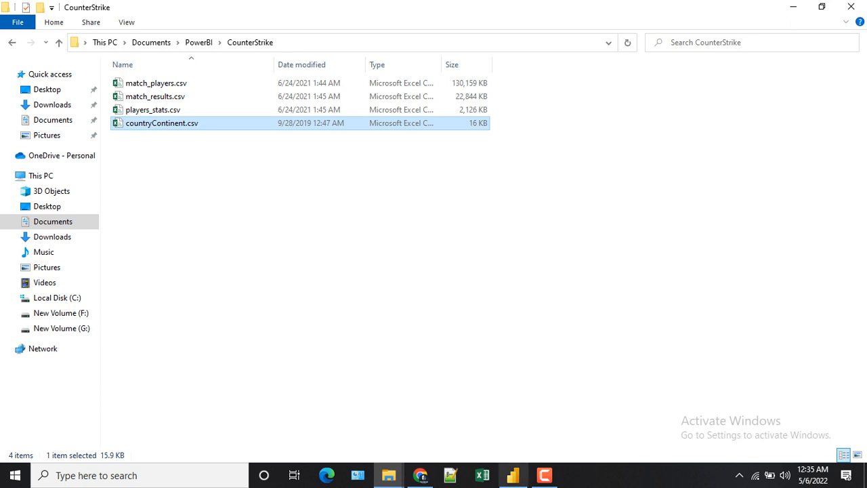
pyautogui.click(513, 475)
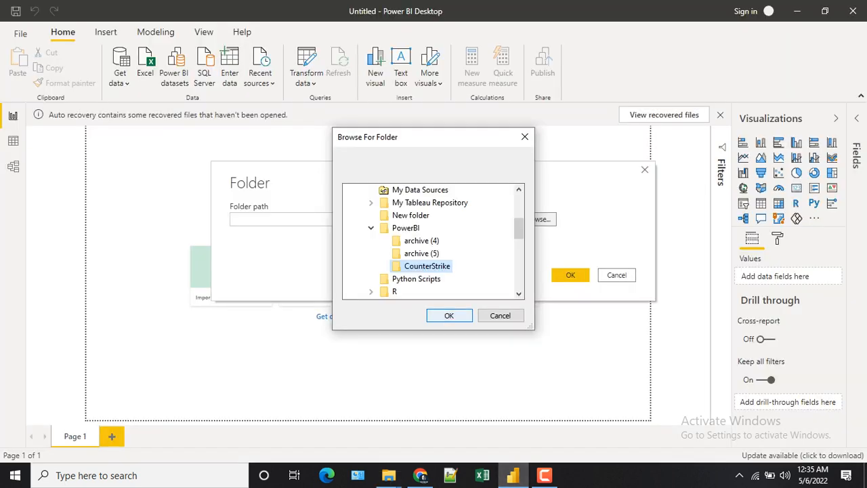
pyautogui.click(449, 316)
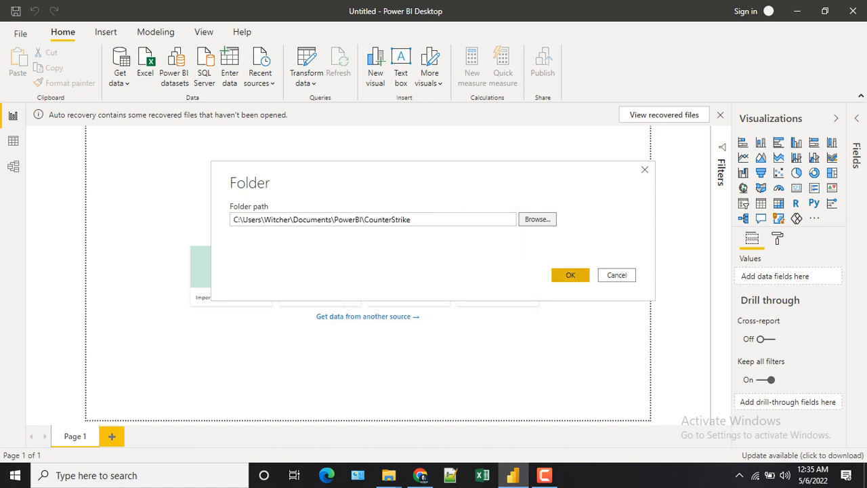
pyautogui.click(571, 275)
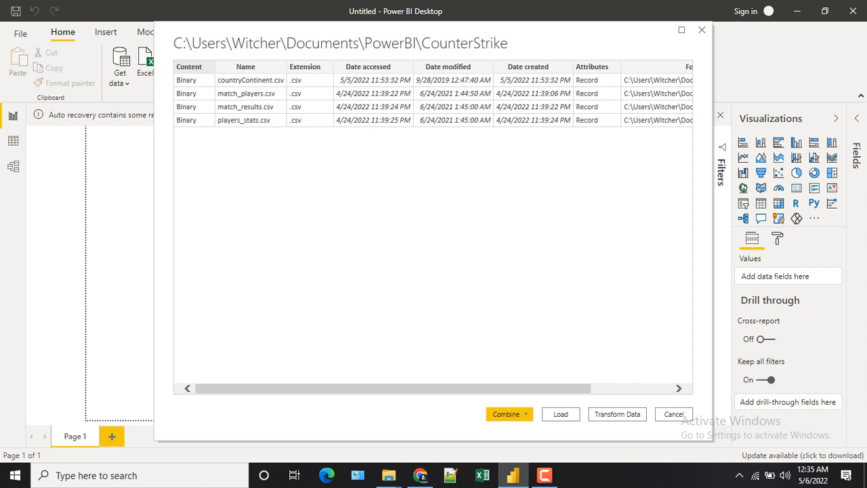
# - Review the columns of the CounterStrike file list and choose Combine & Transform Data for its CSV files
pyautogui.hscroll(3, 393, 388)
pyautogui.hscroll(-3, 393, 388)
pyautogui.hscroll(3, 393, 389)
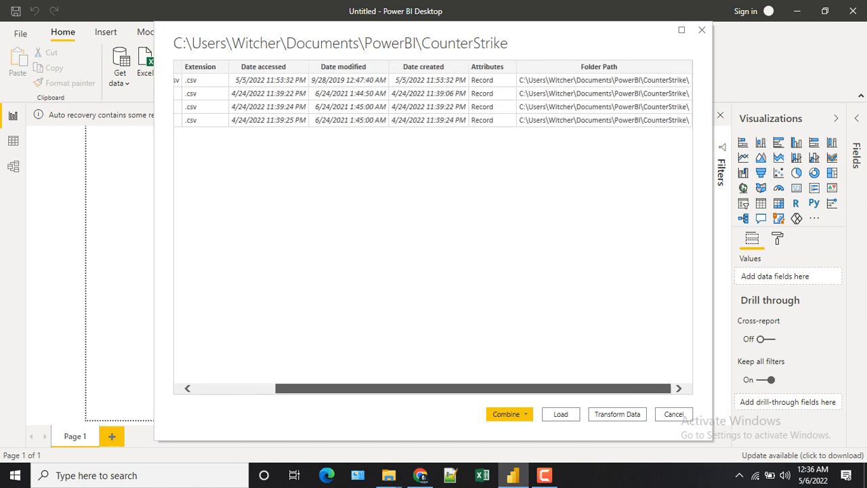
pyautogui.hscroll(-3, 393, 388)
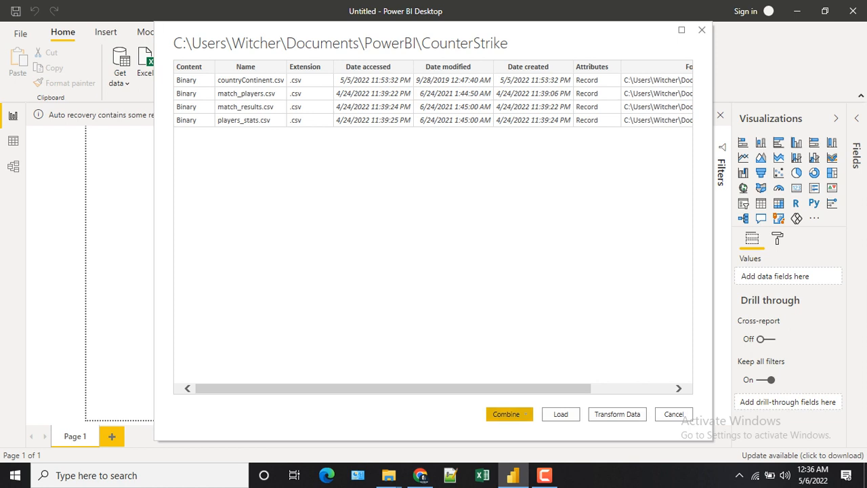
pyautogui.click(510, 414)
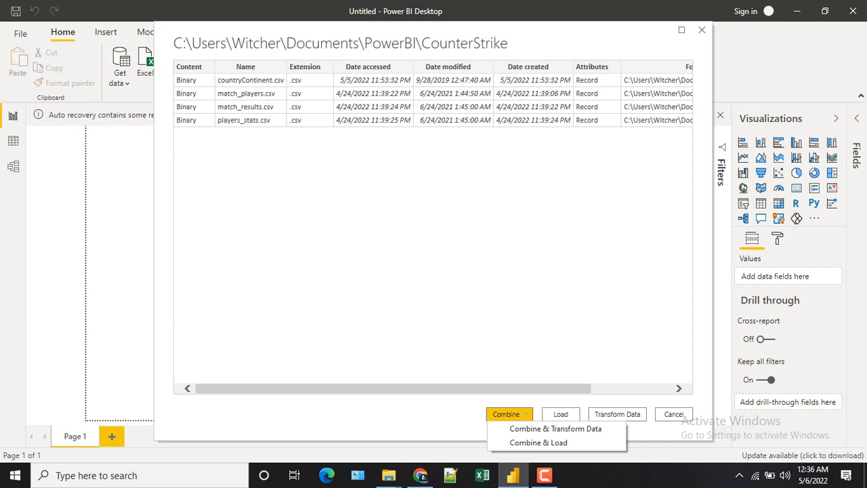
pyautogui.click(556, 428)
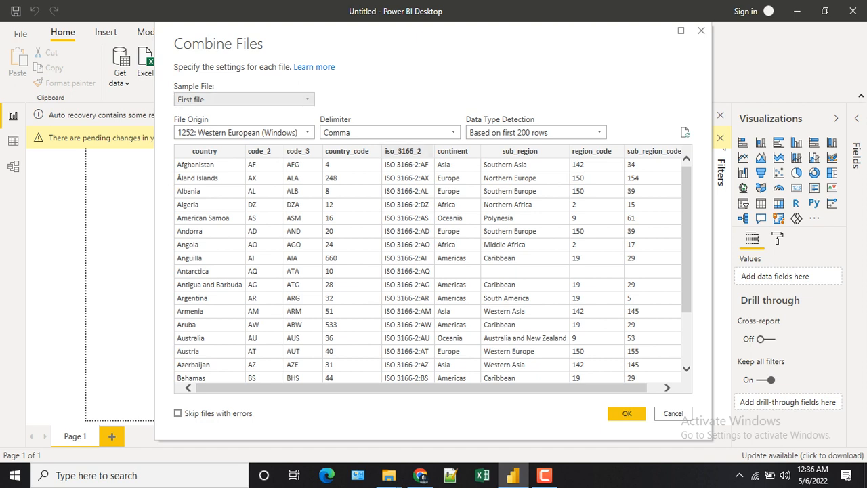
# - Use First file as the sample file and accept the Combine Files settings
pyautogui.click(292, 99)
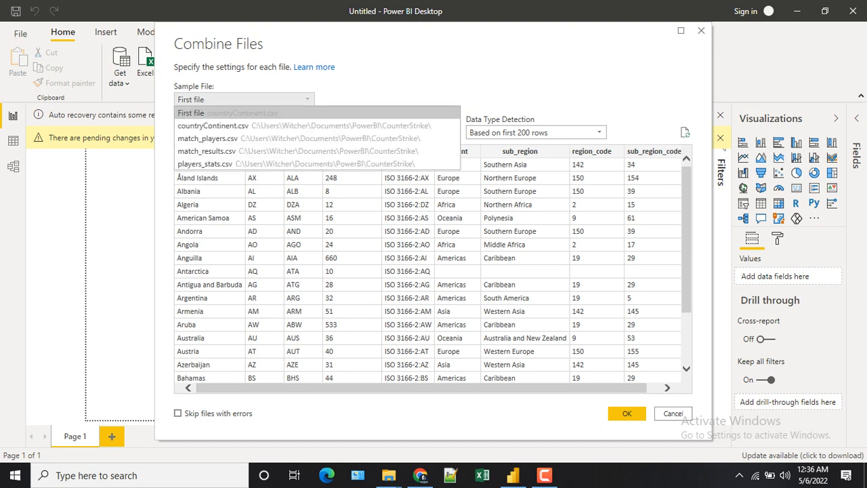
pyautogui.click(291, 113)
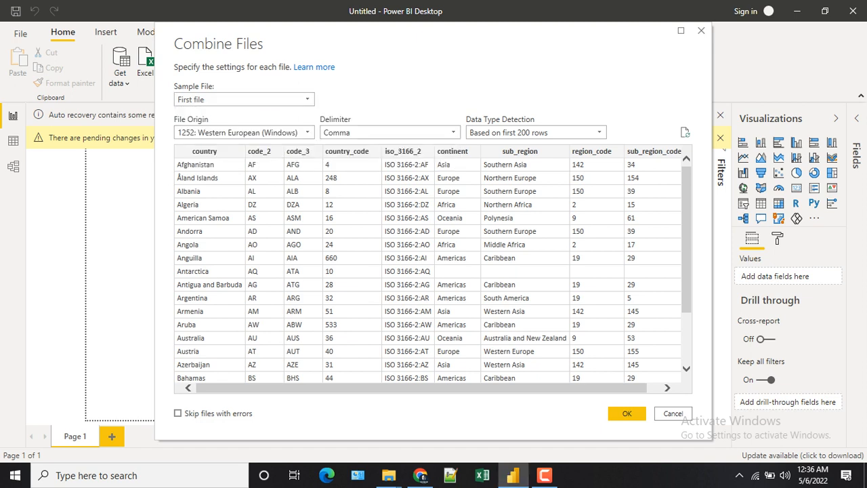
pyautogui.click(627, 413)
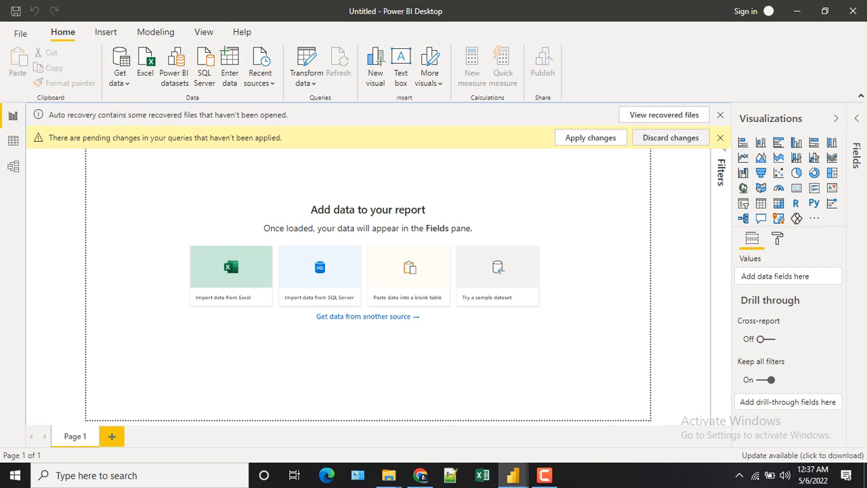
# - Dismiss the auto recovery notice with the option to remove the files, and discard the pending query changes
pyautogui.click(721, 115)
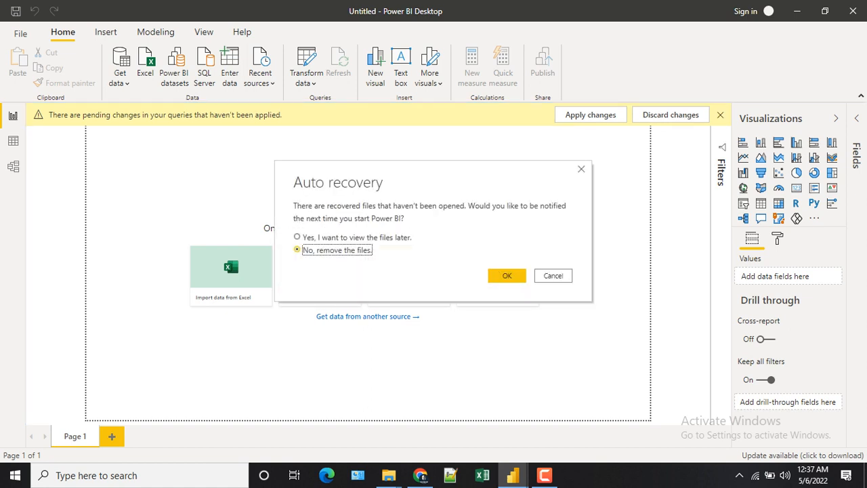
pyautogui.click(507, 275)
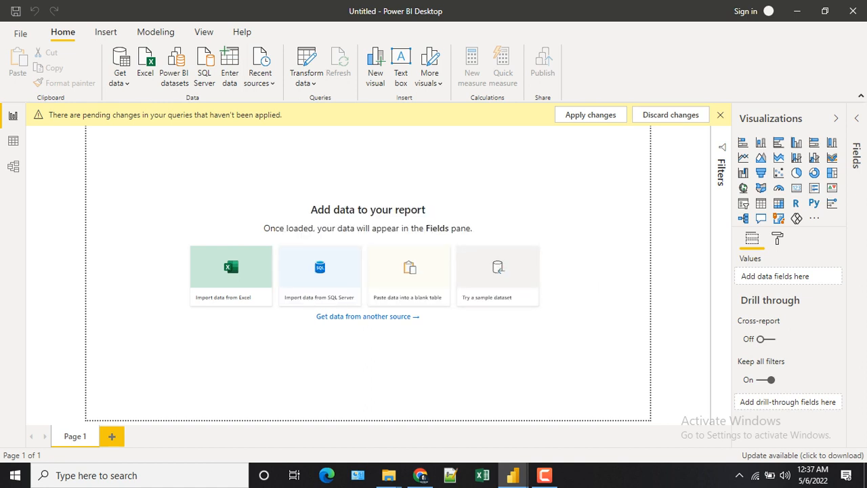
pyautogui.click(671, 115)
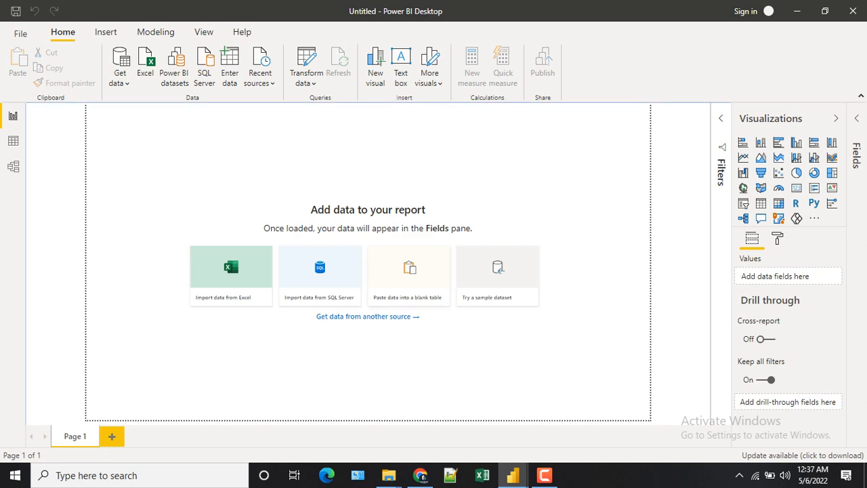
# - Switch to the Power Query Editor and examine the rows and columns of the combined CounterStrike query
pyautogui.moveTo(513, 475)
pyautogui.click(581, 414)
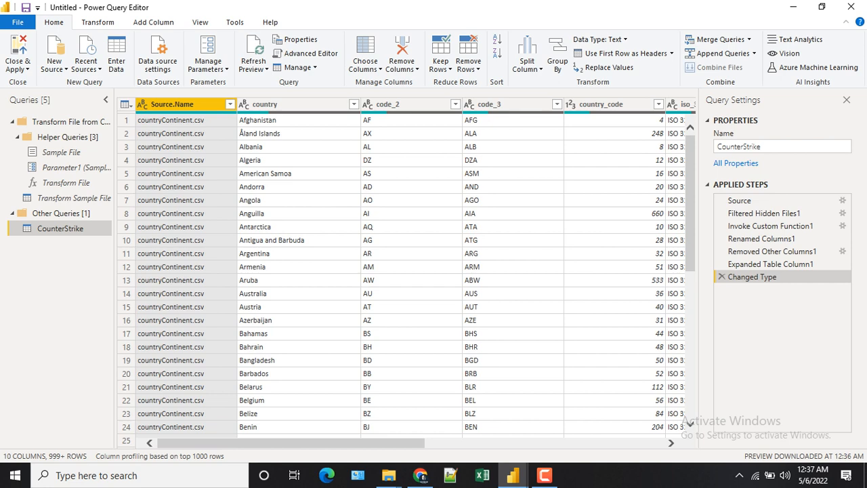
pyautogui.hscroll(5, 684, 420)
pyautogui.hscroll(-5, 686, 421)
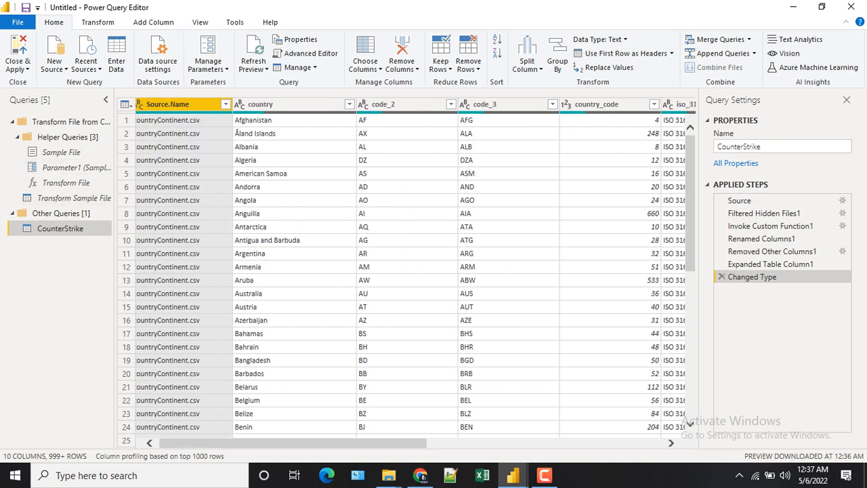
pyautogui.moveTo(293, 443); pyautogui.dragTo(290, 444)
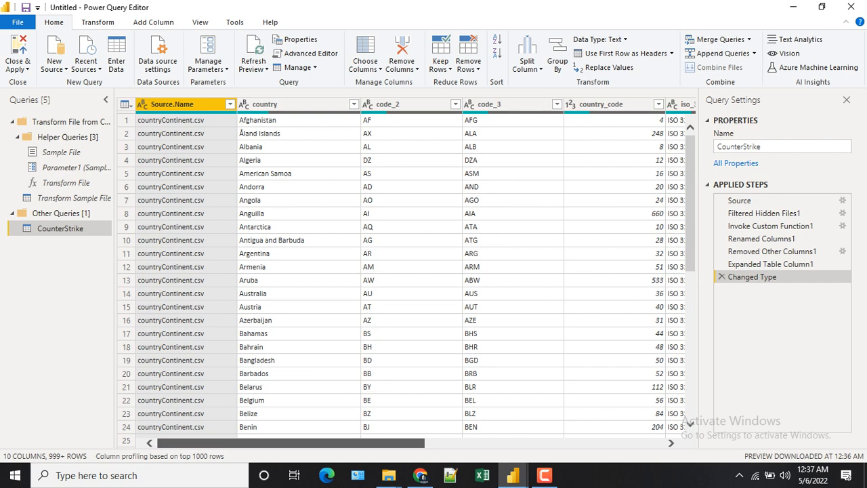
pyautogui.hscroll(3, 686, 420)
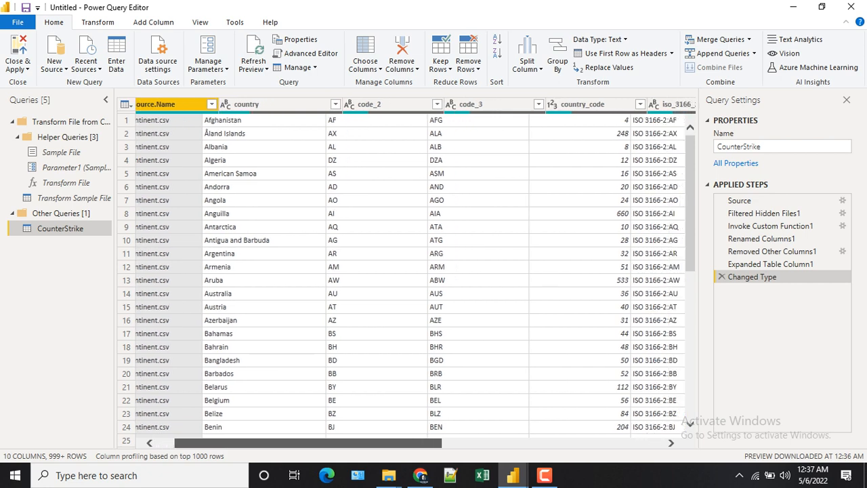
pyautogui.hscroll(3, 688, 422)
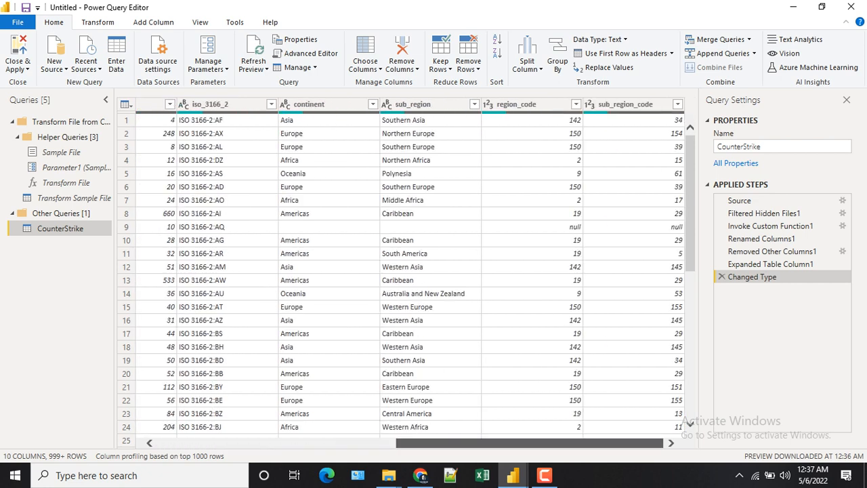
pyautogui.hscroll(-6, 685, 420)
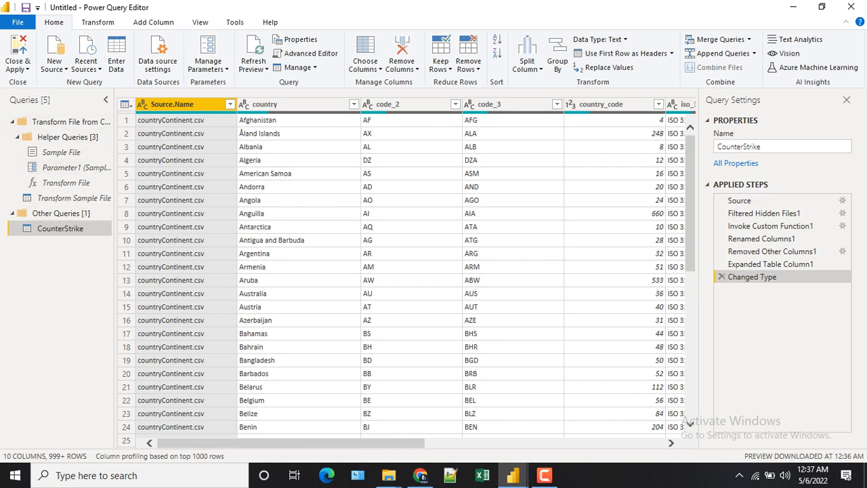
pyautogui.scroll(-7, 407, 281)
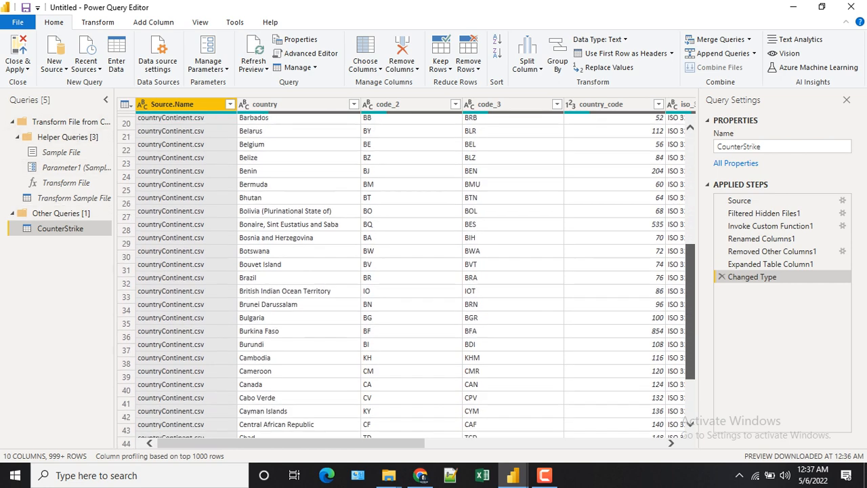
pyautogui.scroll(7, 407, 281)
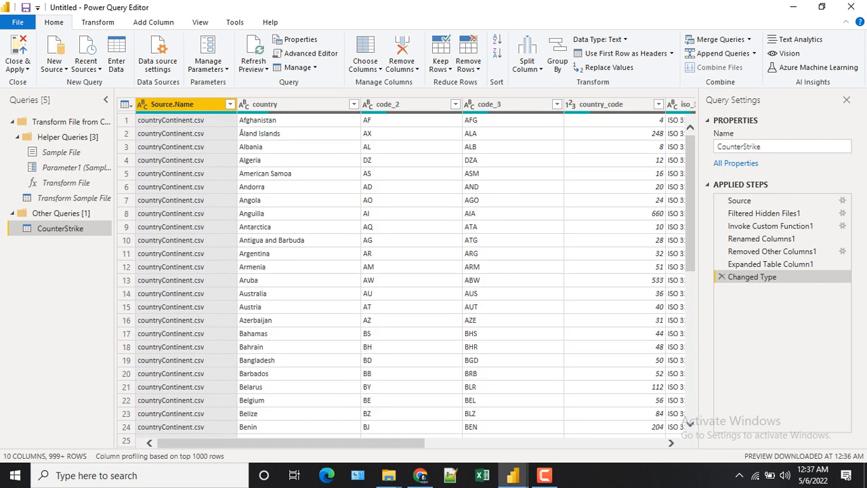
pyautogui.hscroll(6, 407, 281)
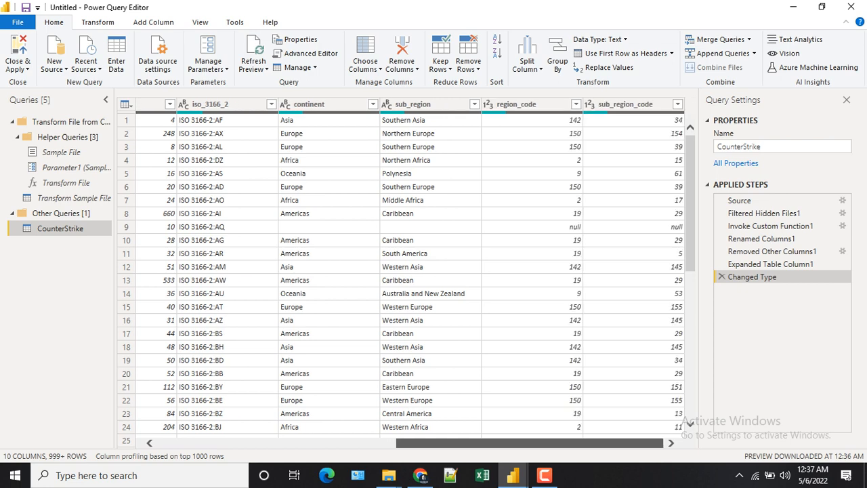
pyautogui.hscroll(-6, 407, 282)
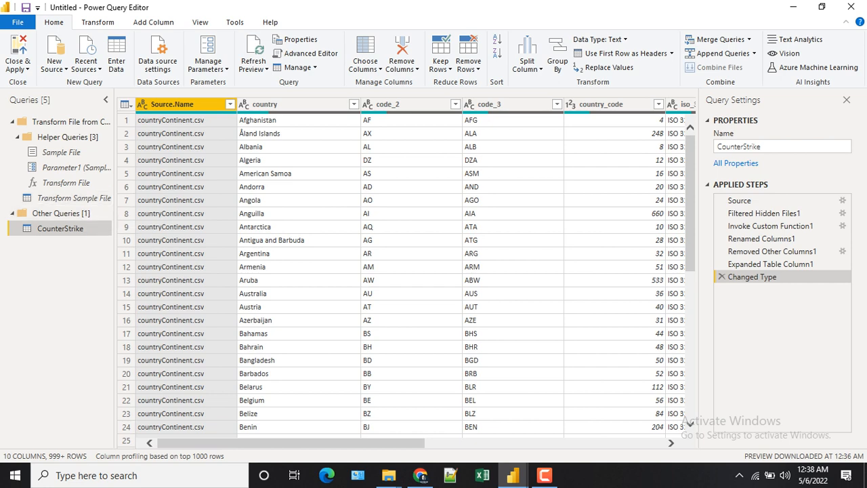
# - Switch to the Power BI Desktop report window, check the Data view for loaded tables, and return to the Report view
pyautogui.moveTo(513, 476)
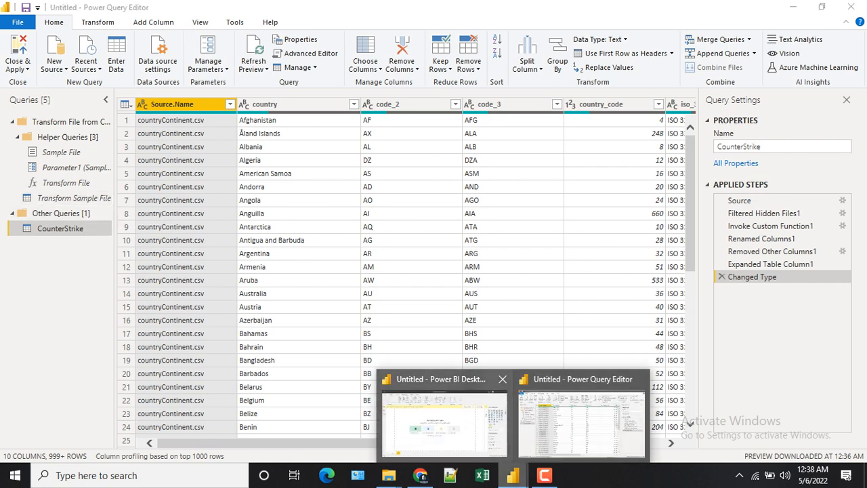
pyautogui.click(449, 434)
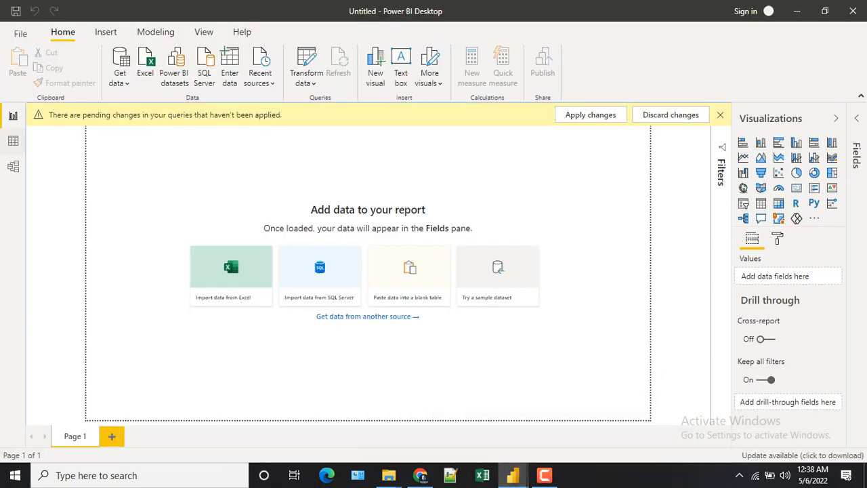
pyautogui.click(13, 140)
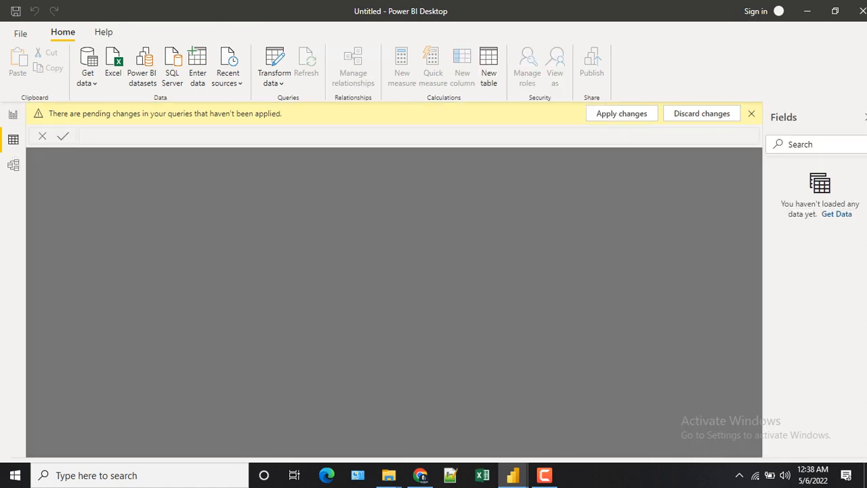
pyautogui.click(13, 114)
pyautogui.click(545, 475)
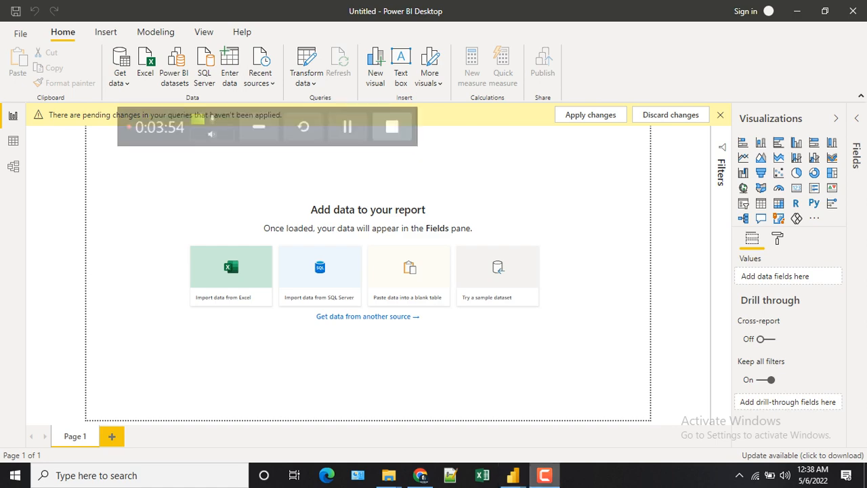
# - Switch back to the Power Query Editor and examine the remaining columns of the CounterStrike query, from country_code to region_code
pyautogui.moveTo(513, 475)
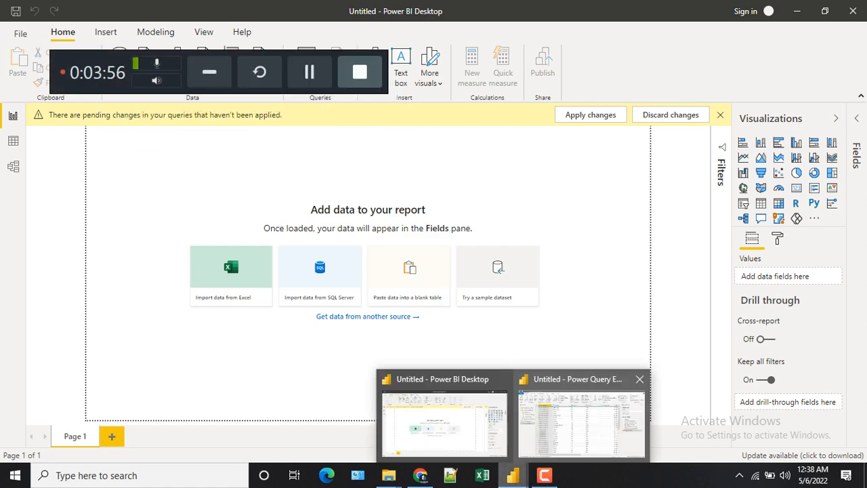
pyautogui.click(595, 434)
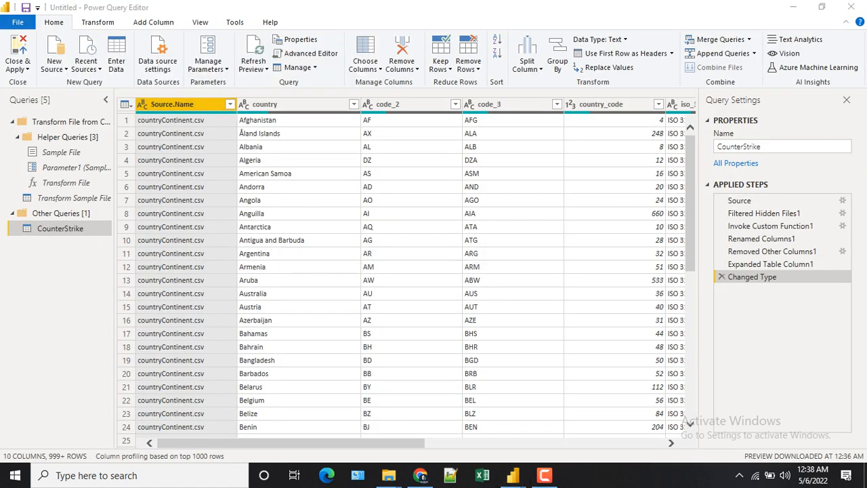
pyautogui.moveTo(305, 443); pyautogui.dragTo(492, 443)
pyautogui.moveTo(545, 475)
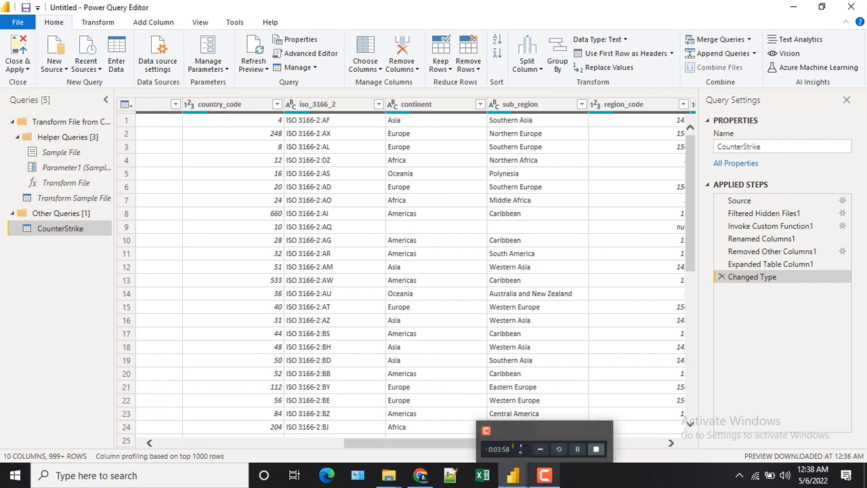
pyautogui.click(545, 475)
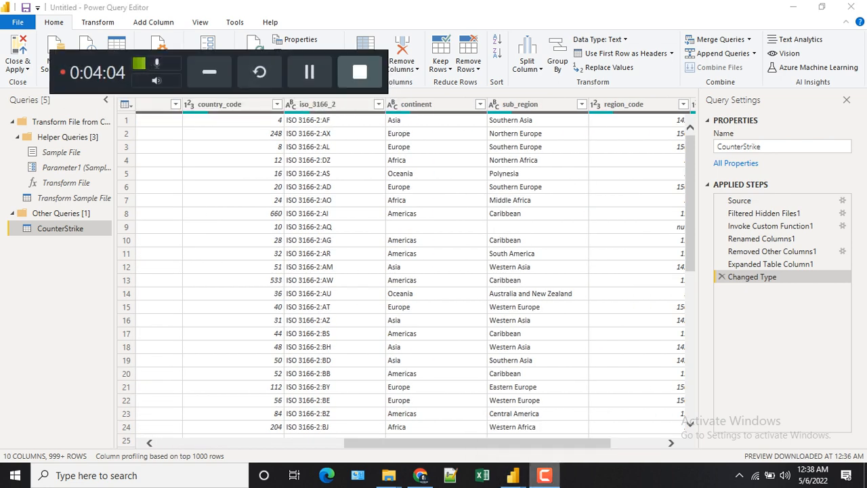